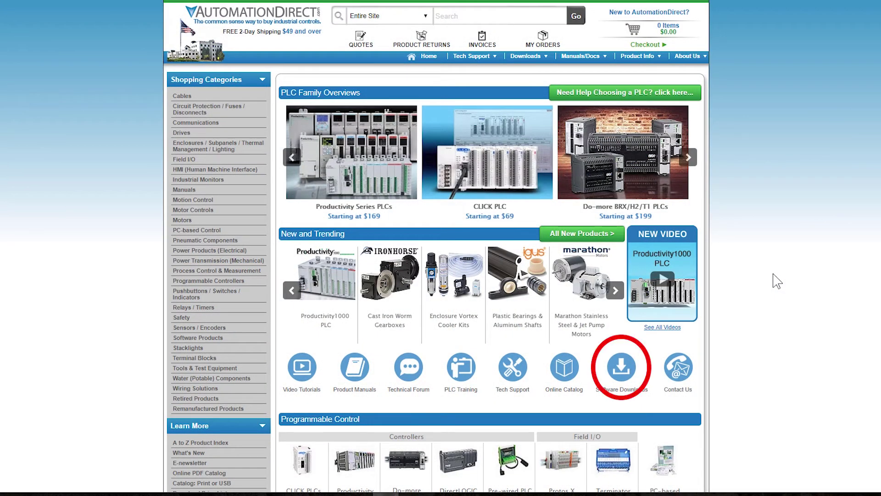
# Step: Go to AutomationDirect's Software Downloads page to find the Do-more Designer download
pyautogui.click(622, 373)
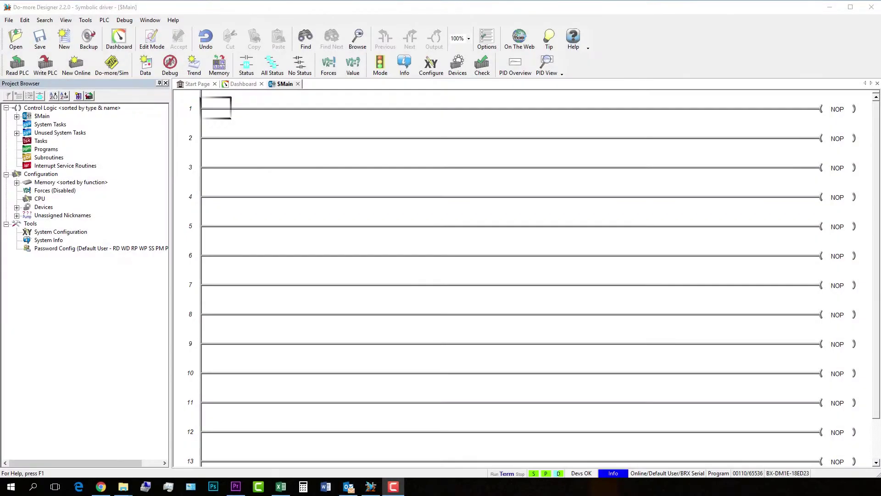
# Step: Save the empty project under the new name 'Email TEST'
pyautogui.click(10, 20)
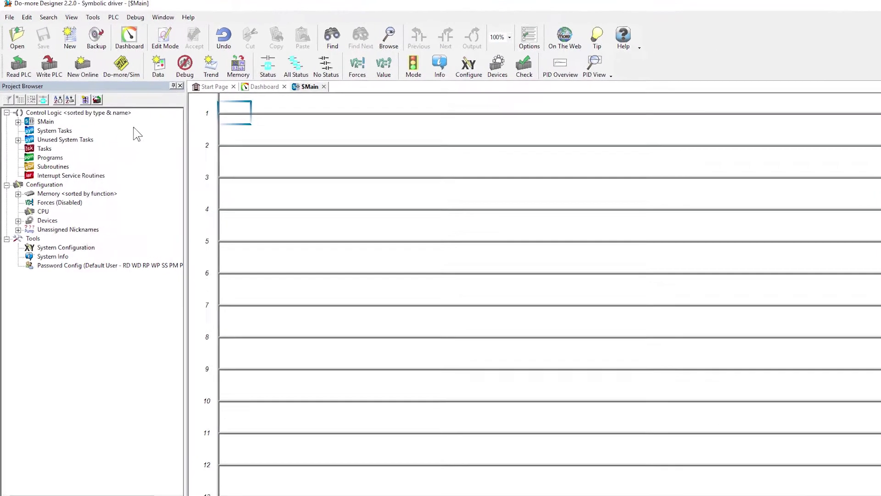
pyautogui.click(11, 14)
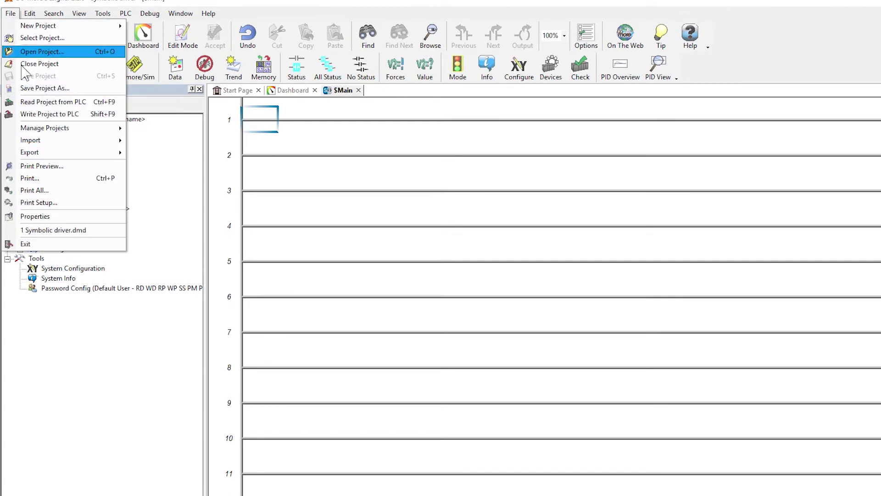
pyautogui.click(43, 90)
pyautogui.write('Saved TEST')
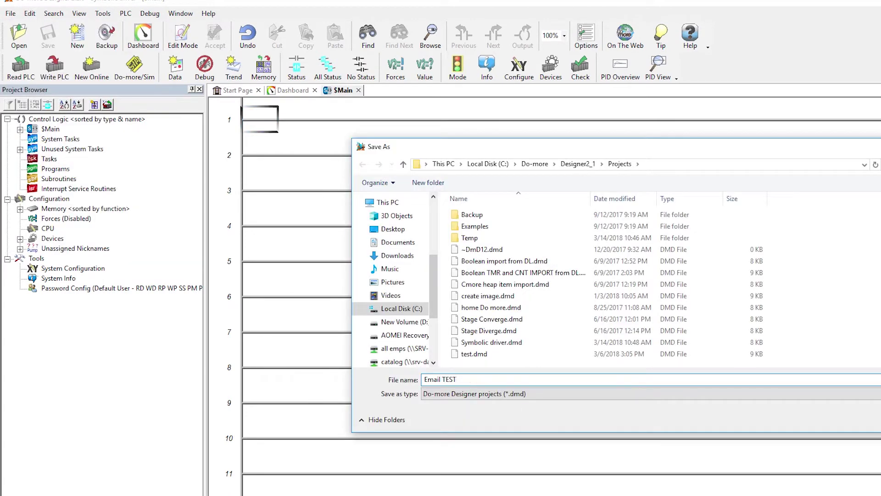
pyautogui.press('Return')
# Step: Write the project to the PLC and show the PLC's system information
pyautogui.click(55, 66)
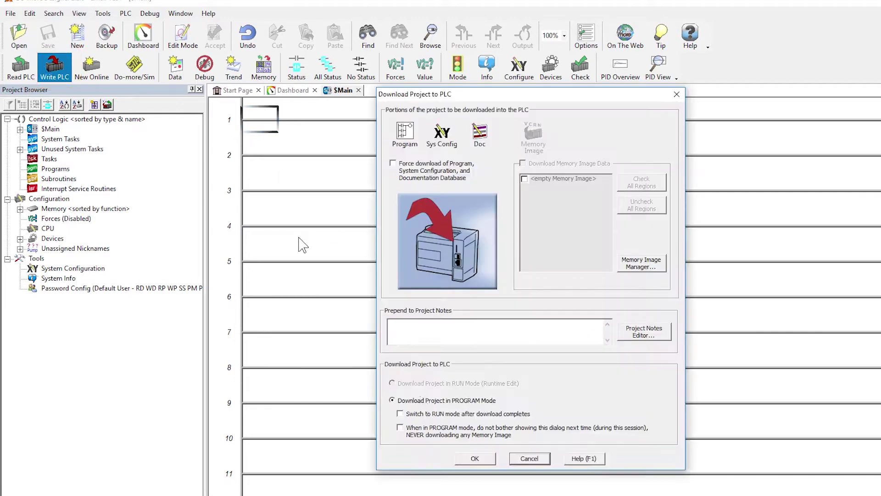
pyautogui.click(461, 457)
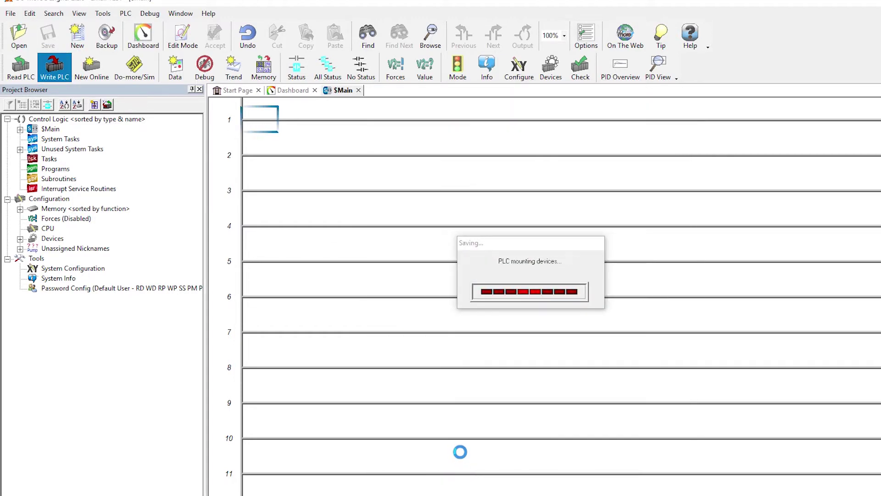
pyautogui.click(487, 69)
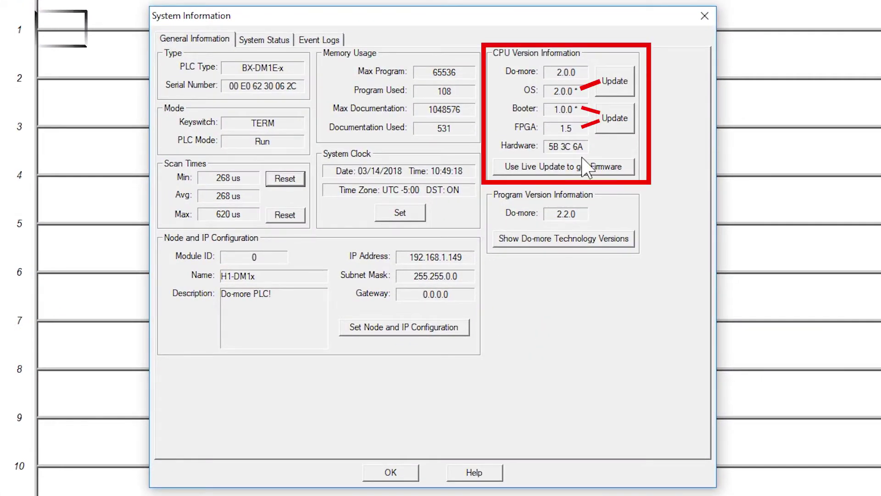
# Step: Update the PLC operating system to 2.2.0 in PROGRAM mode, then return to RUN
pyautogui.click(620, 83)
pyautogui.click(367, 291)
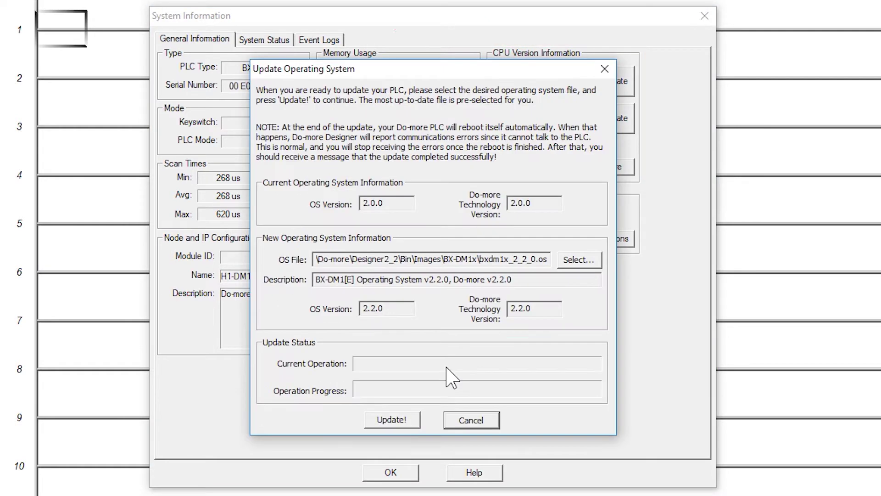
pyautogui.click(391, 420)
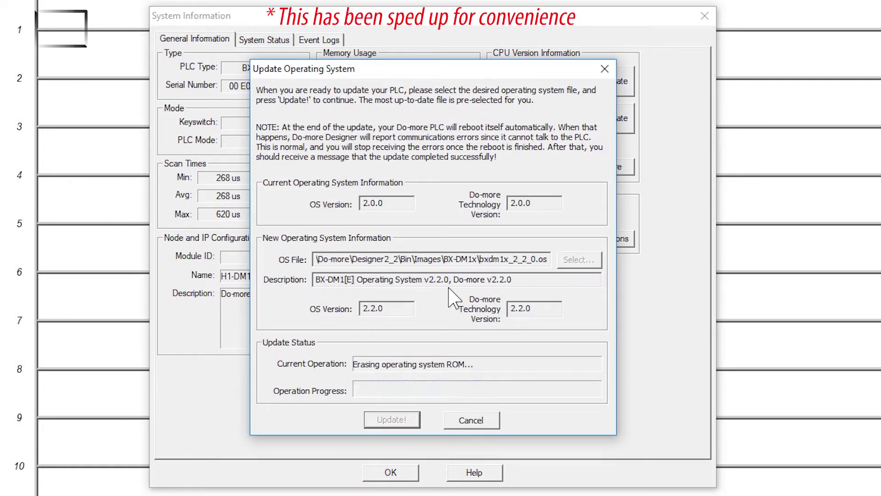
pyautogui.click(450, 285)
# Step: Update the FPGA gate array and loader firmware, then return the PLC to RUN
pyautogui.click(615, 117)
pyautogui.click(391, 406)
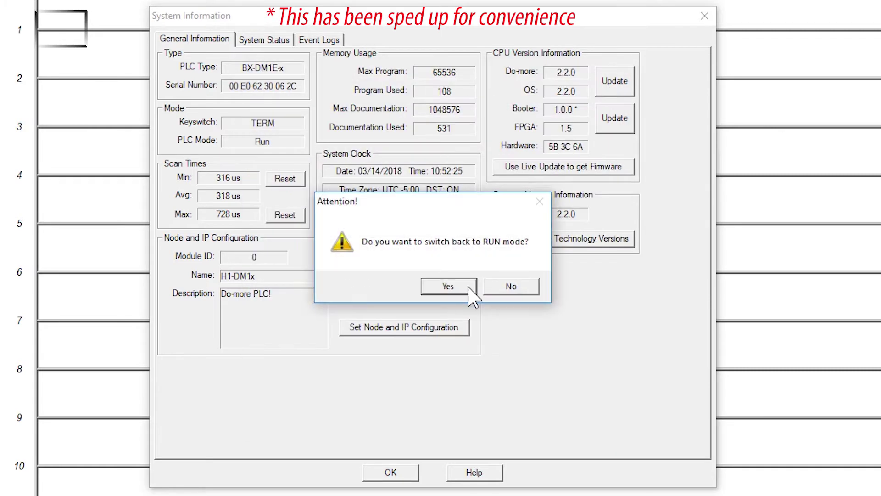
pyautogui.click(513, 288)
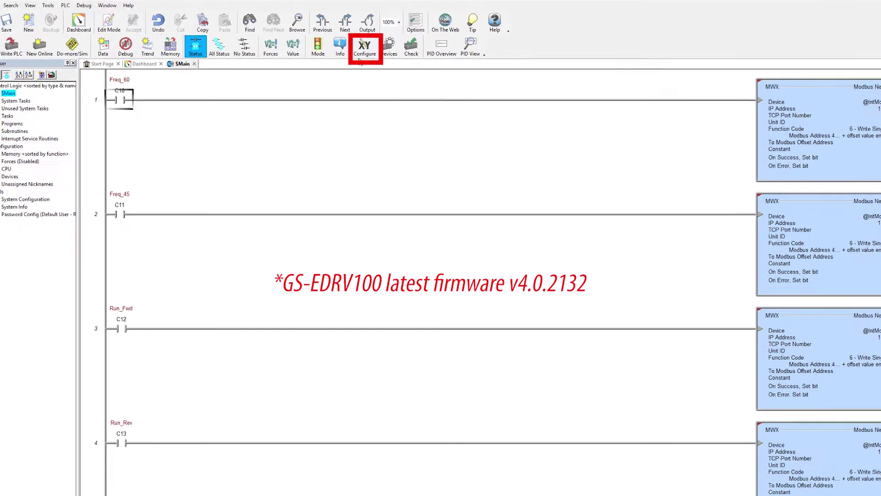
# Step: Check Enable Ethernet I/O Master in CPU Configuration and show the Ethernet I/O Master page
pyautogui.click(363, 39)
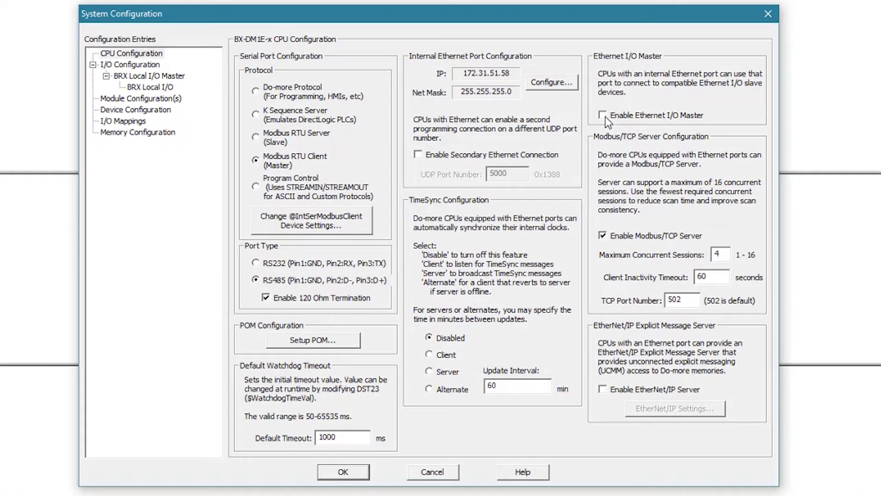
pyautogui.click(604, 116)
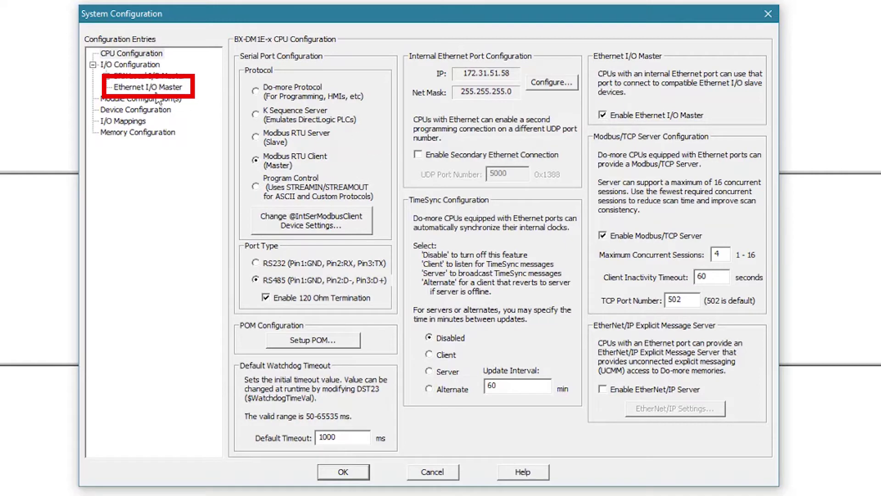
pyautogui.click(147, 87)
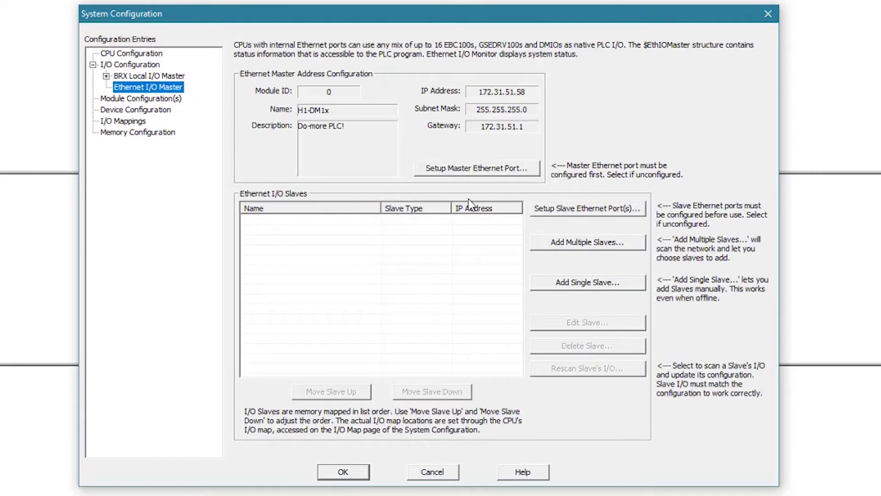
# Step: Change the GS4 Drive's IP address to 172.31.51.55 in the slave Ethernet port setup
pyautogui.click(589, 212)
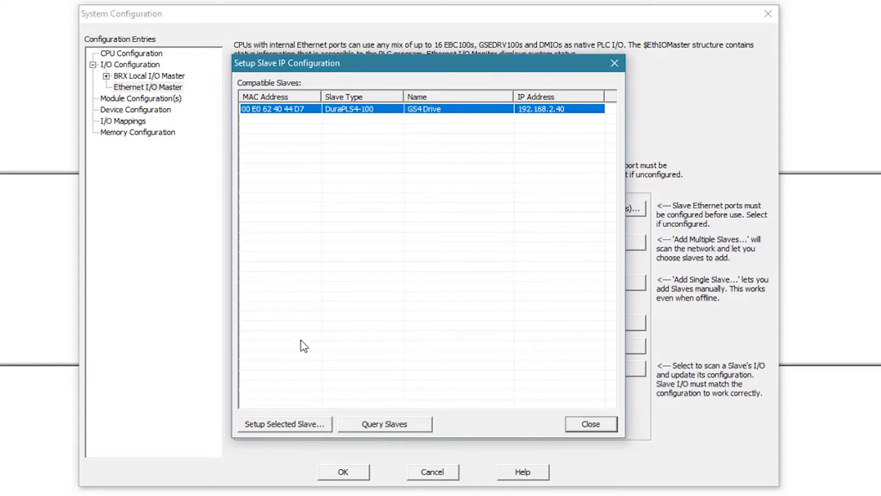
pyautogui.click(291, 425)
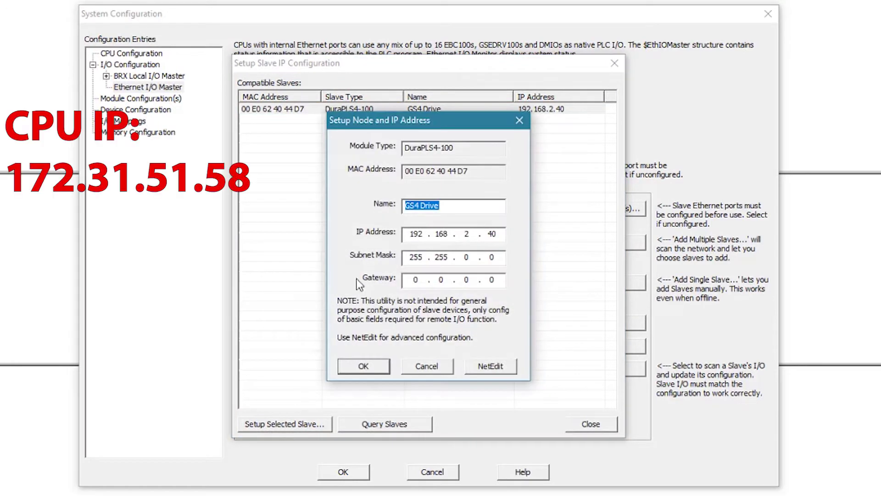
pyautogui.doubleClick(415, 234)
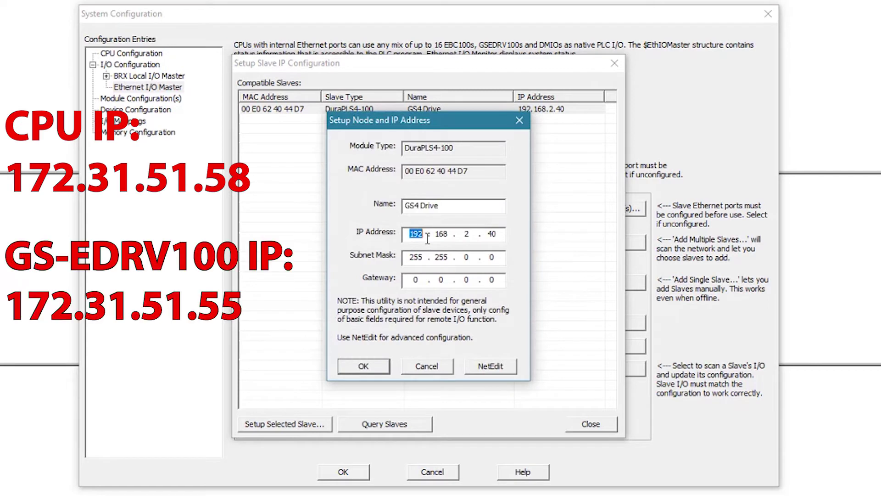
pyautogui.write('17')
pyautogui.write('231')
pyautogui.write('.')
pyautogui.write('51.55255')
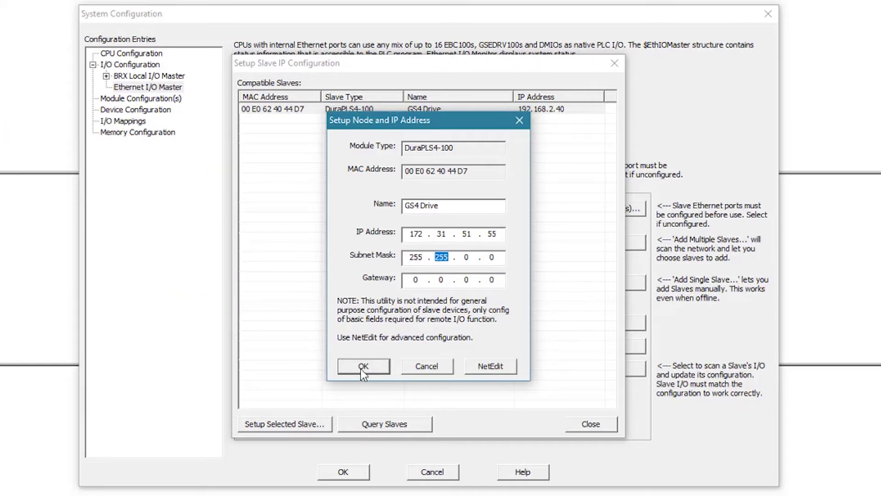
pyautogui.click(364, 366)
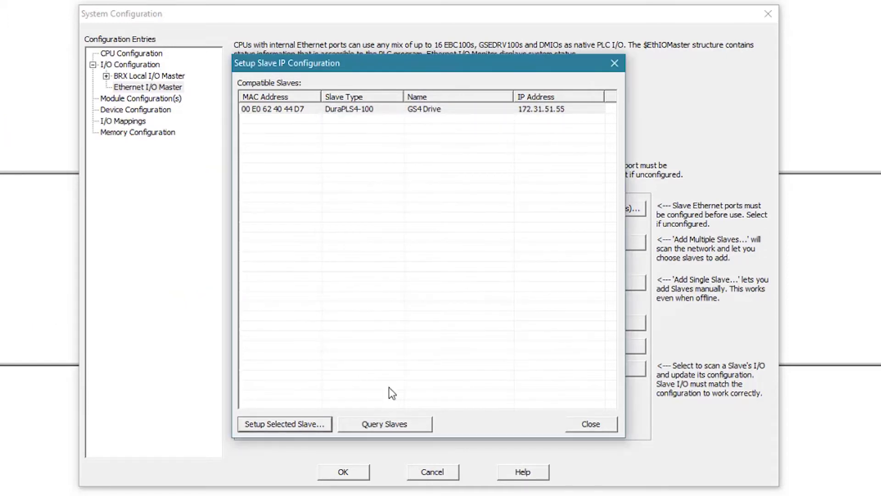
pyautogui.click(591, 423)
# Step: Scan the network and add the GS4 Drive as an Ethernet I/O slave
pyautogui.click(577, 246)
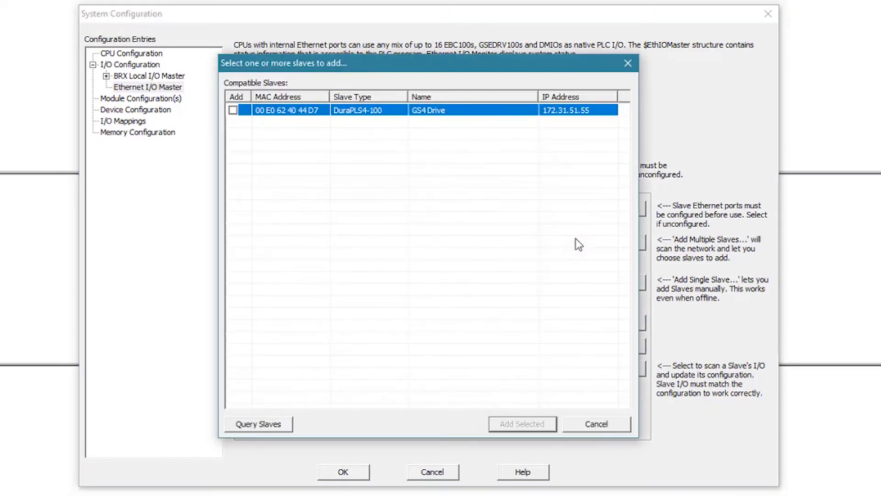
pyautogui.click(234, 111)
pyautogui.click(534, 423)
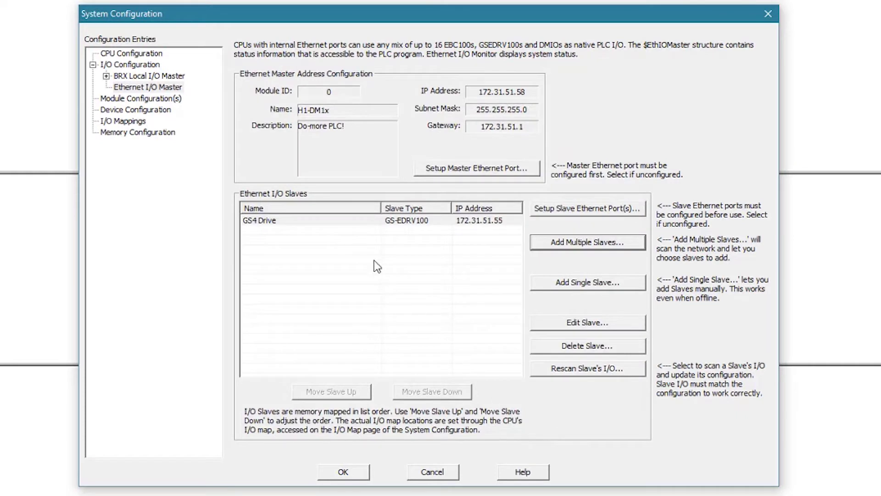
# Step: Set GS4 Drive to keep the CPU in RUN on slave error and clear inputs
pyautogui.doubleClick(358, 219)
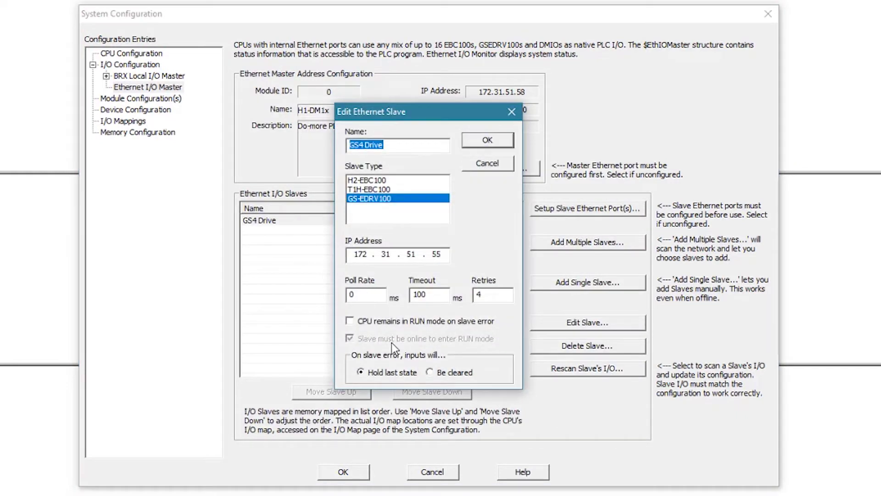
pyautogui.click(350, 321)
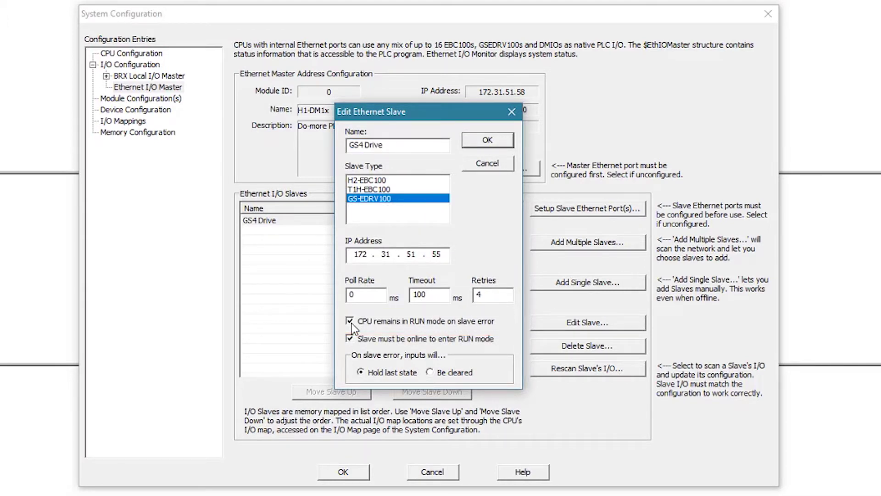
pyautogui.click(434, 371)
pyautogui.click(488, 140)
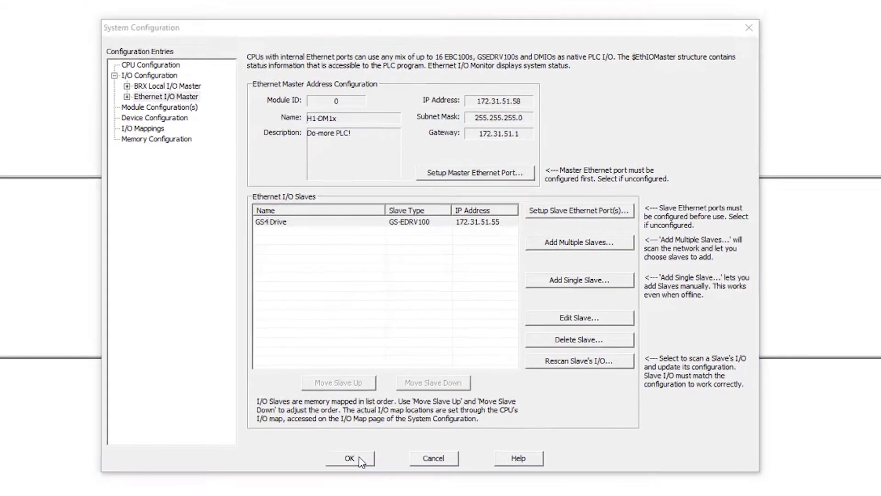
pyautogui.click(343, 471)
pyautogui.click(471, 285)
# Step: Save the project as 'test' and write it to the PLC
pyautogui.click(32, 30)
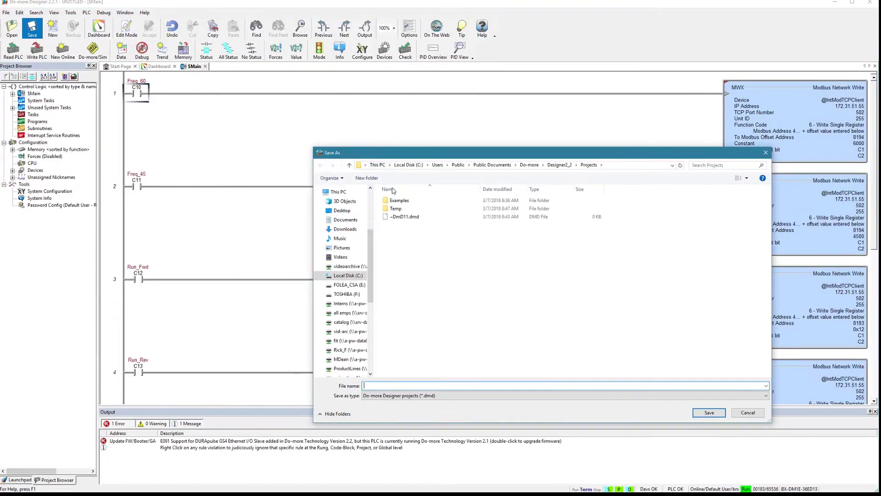
pyautogui.write('test')
pyautogui.click(710, 413)
pyautogui.click(395, 291)
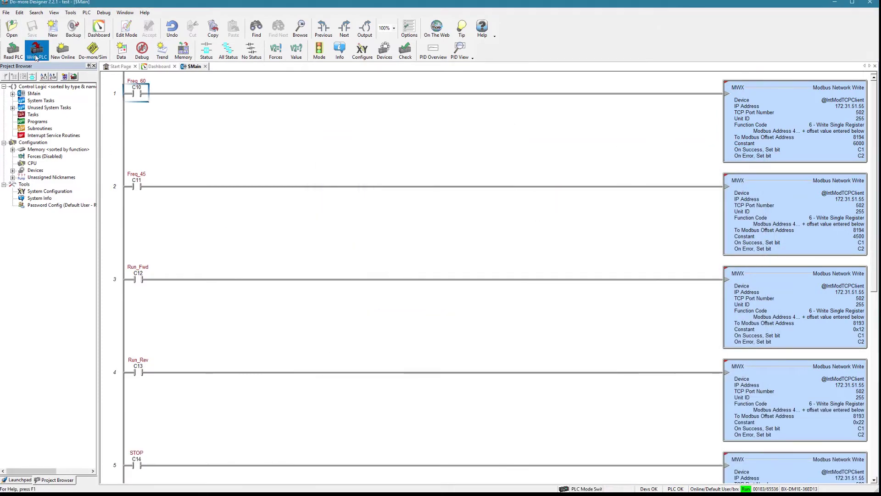
pyautogui.click(37, 48)
pyautogui.click(393, 372)
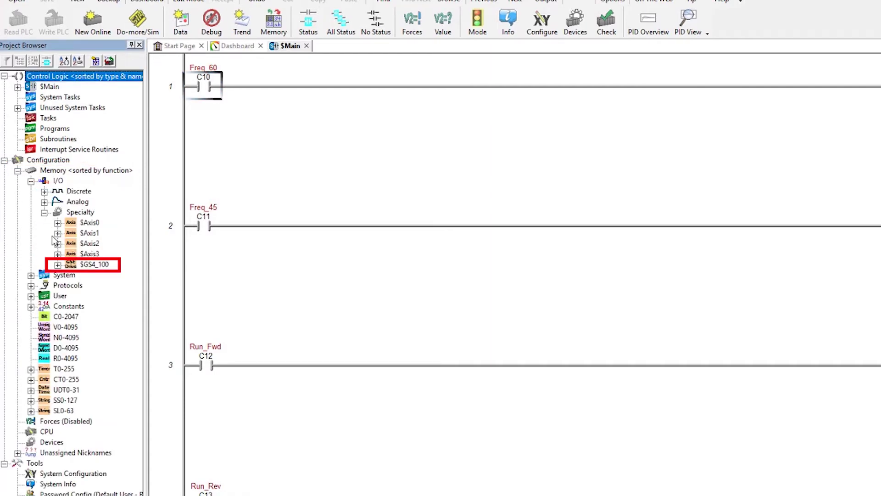
# Step: Expand $GS4_100 under Memory > I/O > Specialty to show its members
pyautogui.click(59, 265)
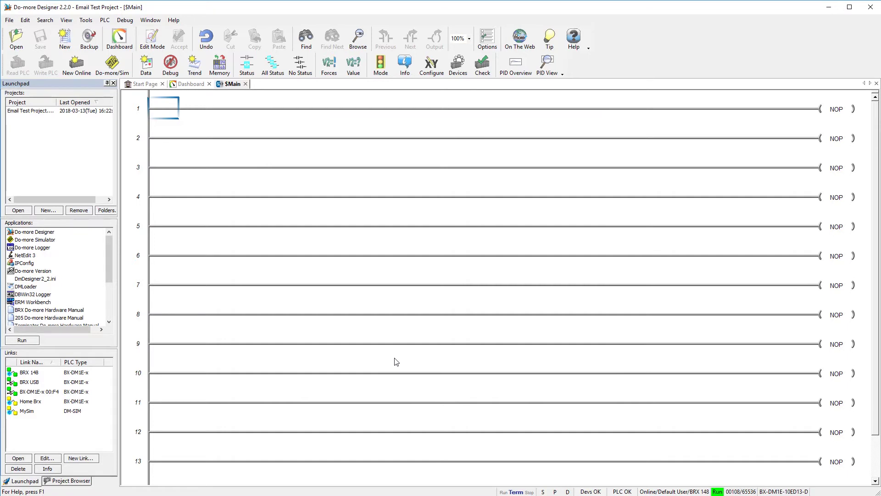
# Step: Open the system configuration for the Email Test Project
pyautogui.click(432, 70)
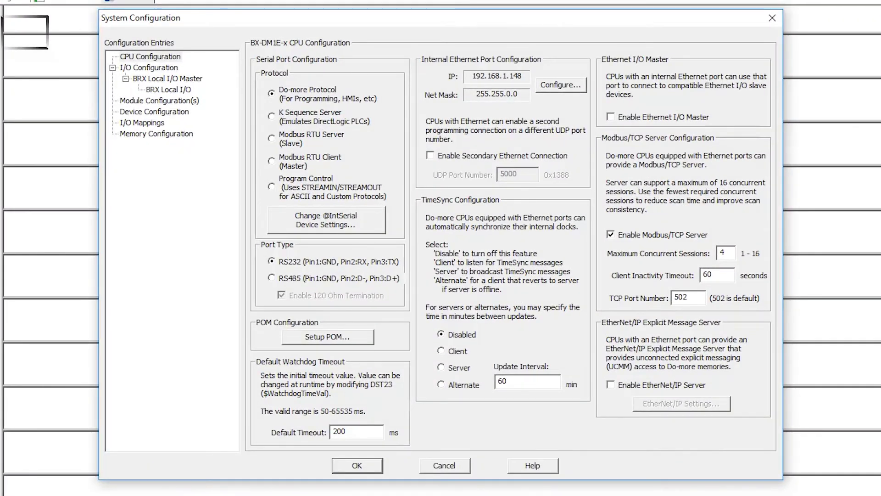
# Step: Create a new SMTP Client (EMail) device under Device Configuration
pyautogui.click(155, 112)
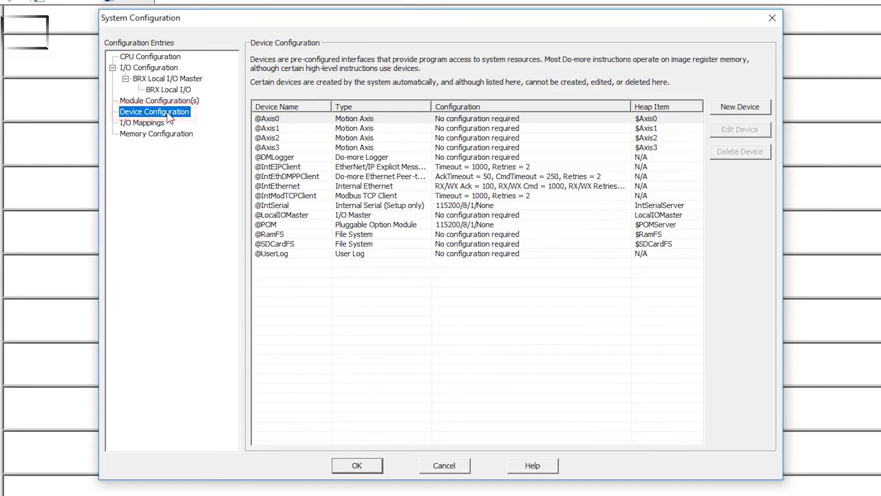
pyautogui.click(727, 108)
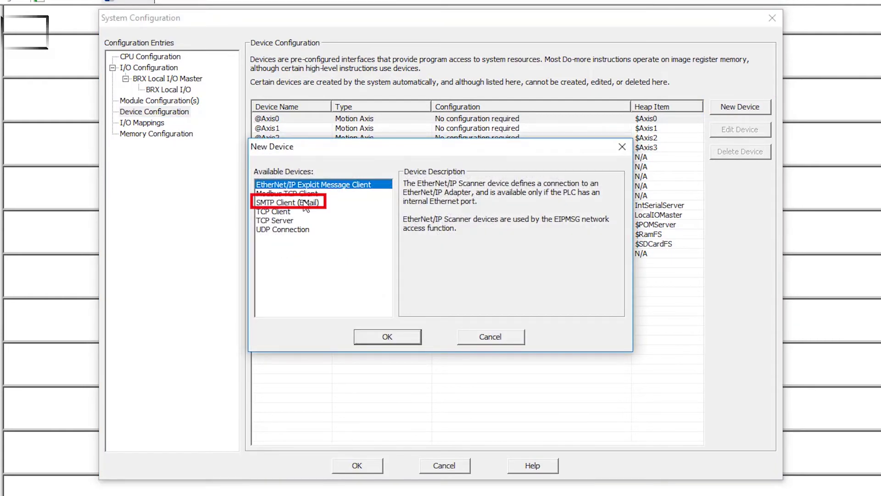
pyautogui.click(303, 202)
pyautogui.click(387, 336)
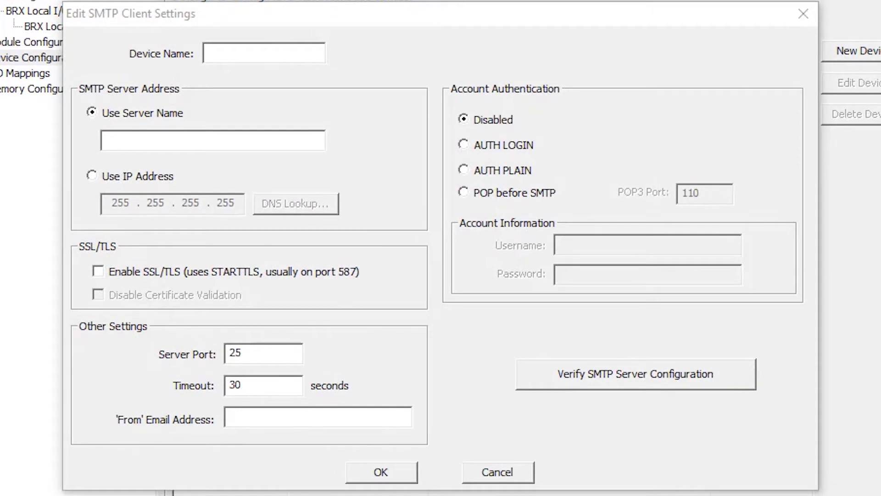
pyautogui.write('Gmail_out')
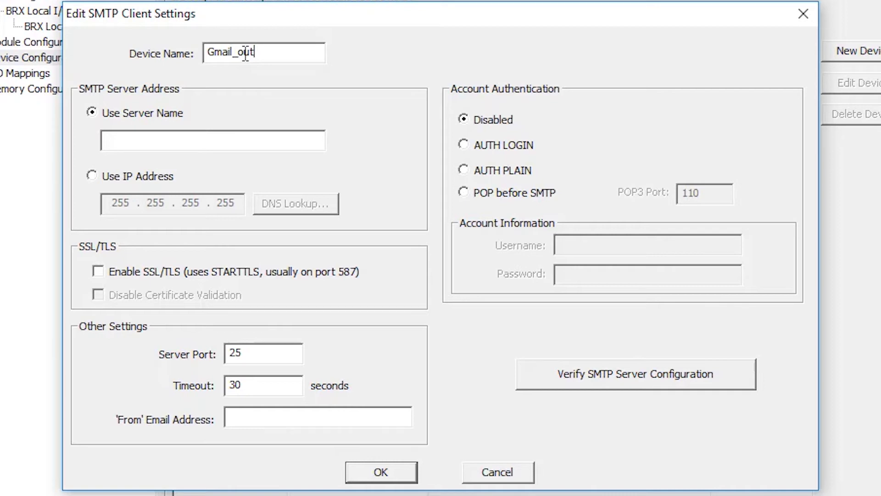
# Step: Set Gmail_out's server to smtp.gmail.com with SSL/TLS enabled and enter the sender address
pyautogui.press('Tab')
pyautogui.press('Tab')
pyautogui.write('smtp.')
pyautogui.write('gmail.com')
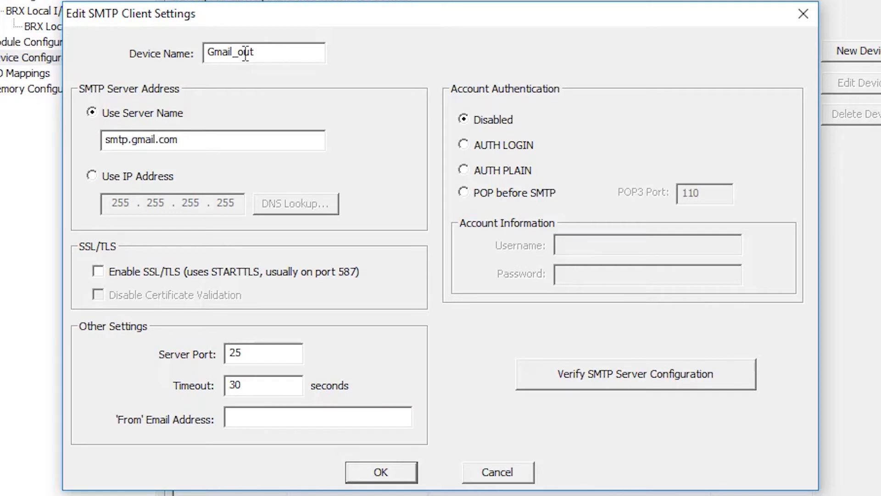
pyautogui.click(101, 273)
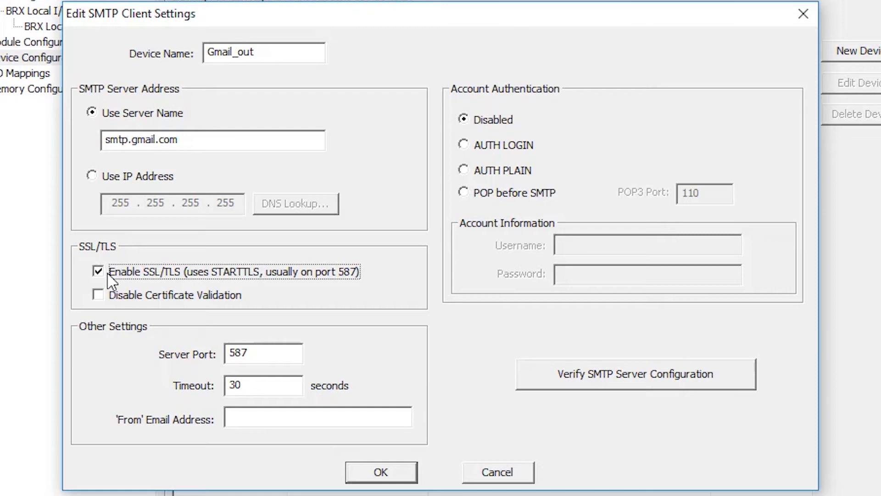
pyautogui.click(245, 416)
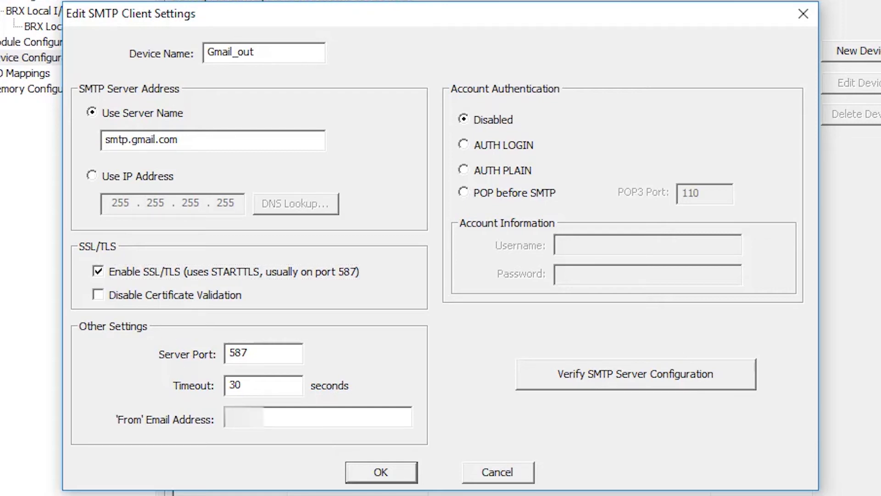
pyautogui.write('@gmail.co')
pyautogui.write('m')
# Step: Select AUTH LOGIN with the Gmail username and password, then verify the SMTP configuration
pyautogui.click(462, 145)
pyautogui.click(591, 248)
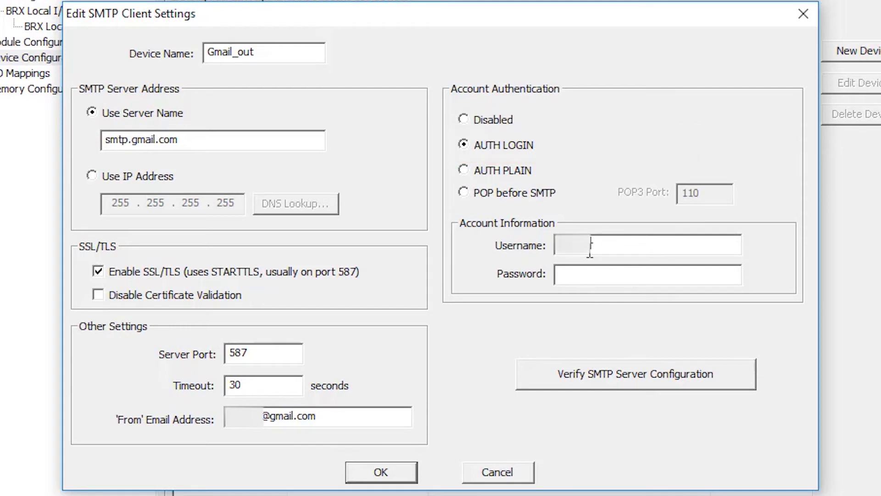
pyautogui.write('@gmail.com')
pyautogui.press('Tab')
pyautogui.write('*')
pyautogui.write('********')
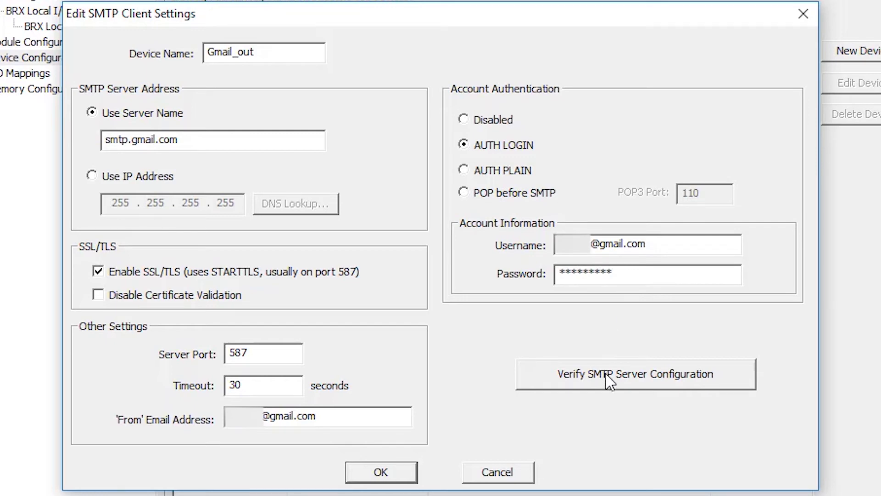
pyautogui.click(553, 368)
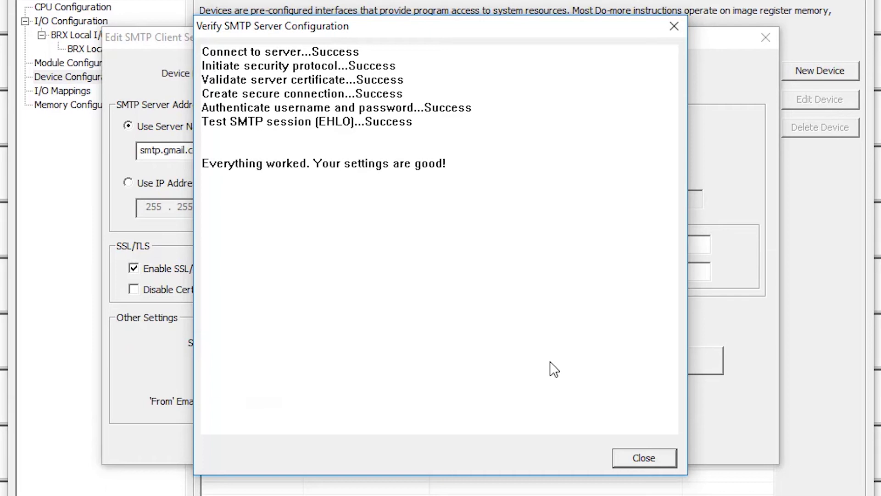
# Step: Close the successful verification results and accept the Gmail_out SMTP client settings
pyautogui.click(644, 458)
pyautogui.click(385, 447)
# Step: Save System Configuration, enter Edit Mode, and add an EMAIL instruction at rung 1's output
pyautogui.click(380, 399)
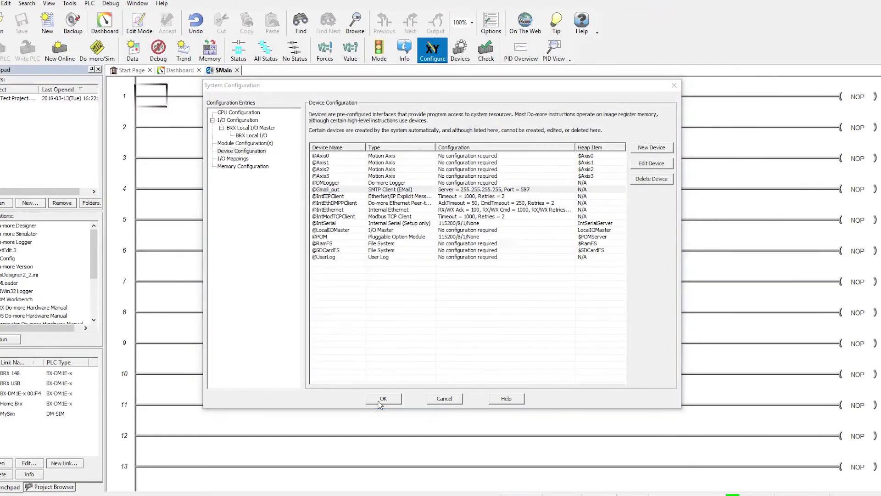
pyautogui.click(852, 96)
pyautogui.click(143, 26)
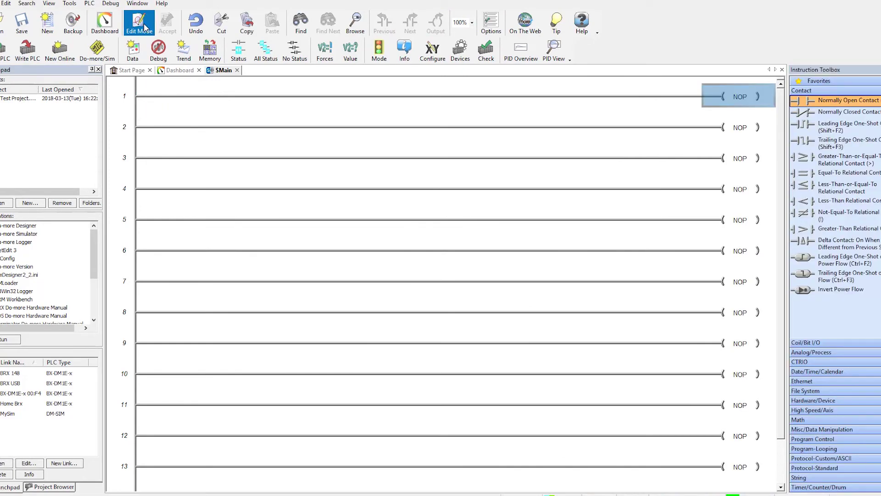
pyautogui.write('email')
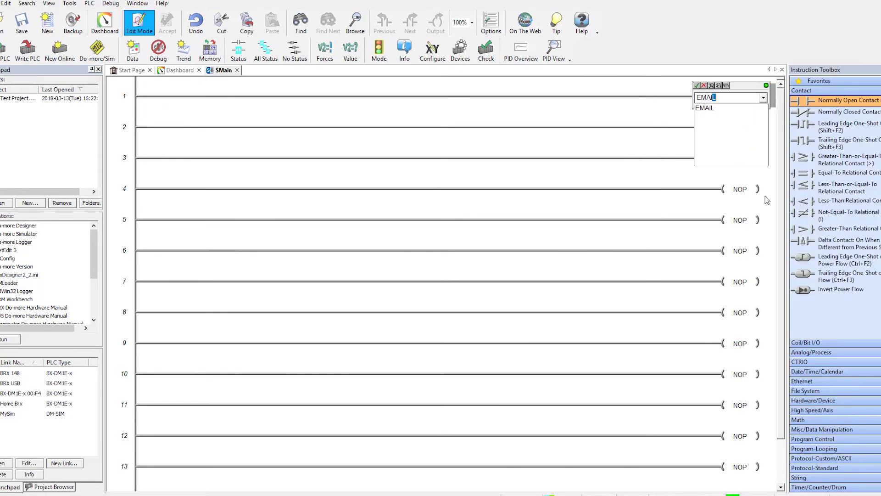
pyautogui.press('Return')
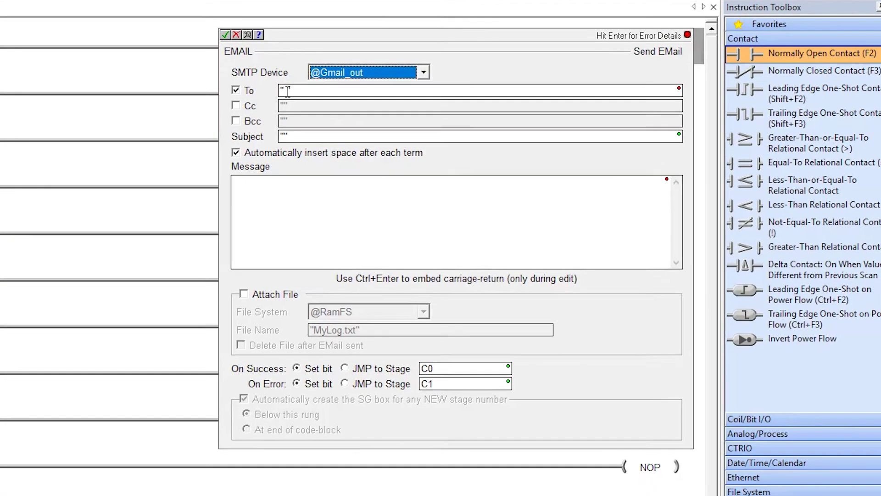
# Step: Fill the EMAIL recipient with the gmail.com address and subject 'TEST', then move to the message
pyautogui.click(288, 90)
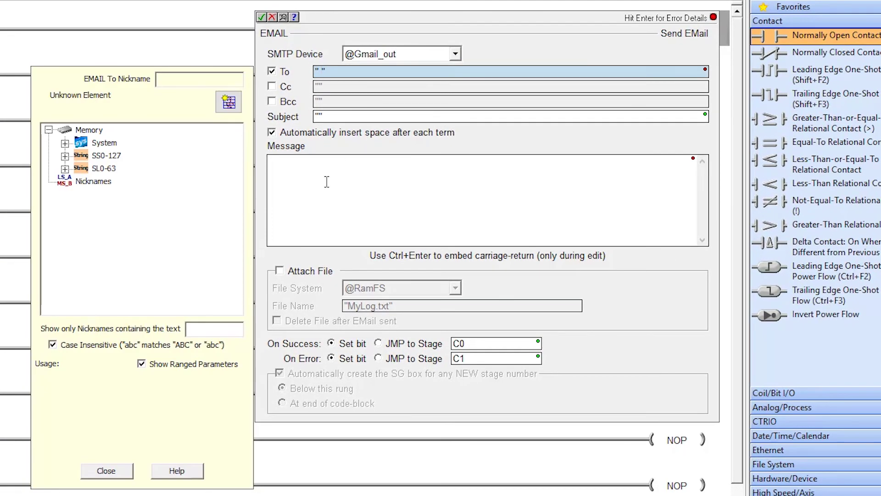
pyautogui.press('BackSpace')
pyautogui.write('@gmail')
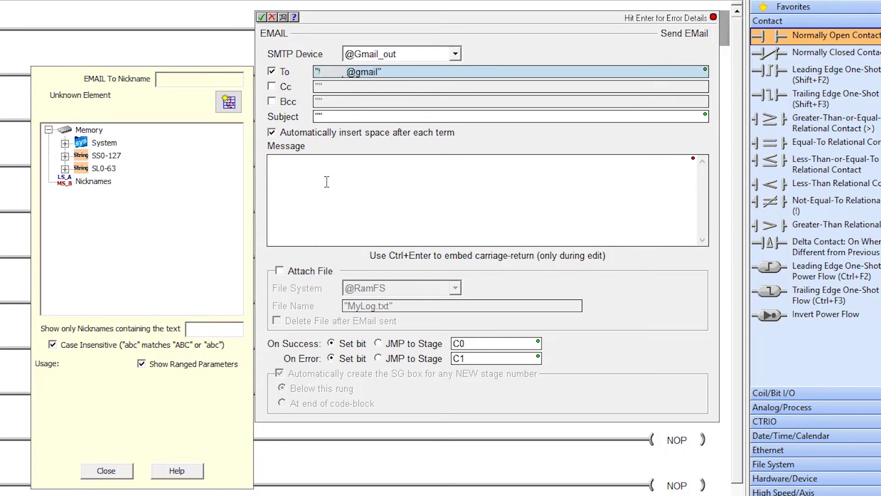
pyautogui.write('.com')
pyautogui.click(321, 117)
pyautogui.click(321, 116)
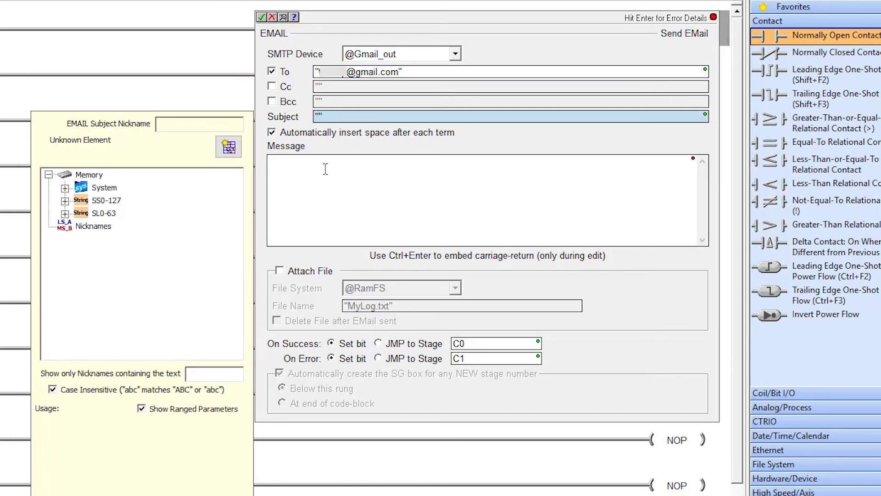
pyautogui.write('TEST')
pyautogui.click(318, 176)
pyautogui.write('"')
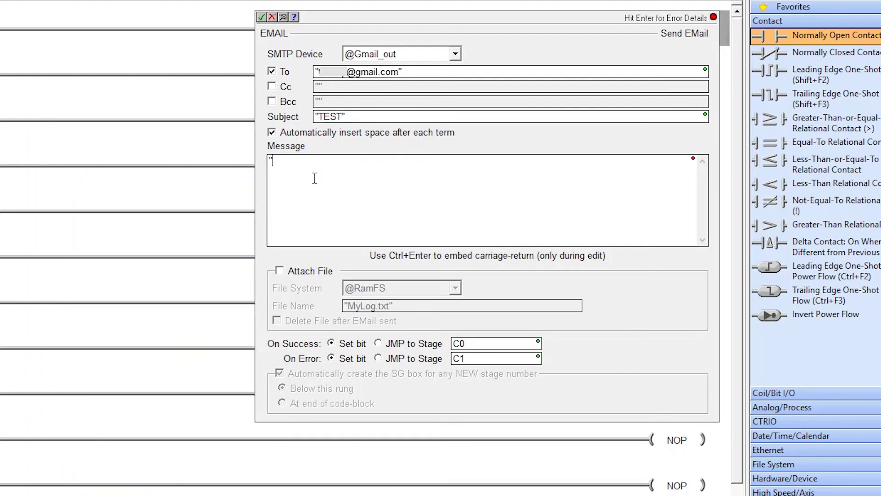
pyautogui.write('TEST')
pyautogui.write('"')
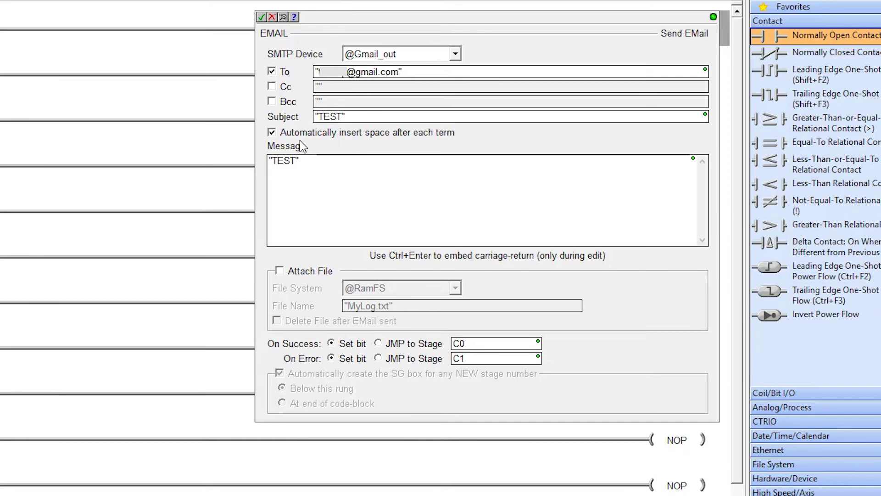
# Step: Accept the EMAIL instruction and add a leading-edge one-shot contact C5 at rung 1's start
pyautogui.press('Return')
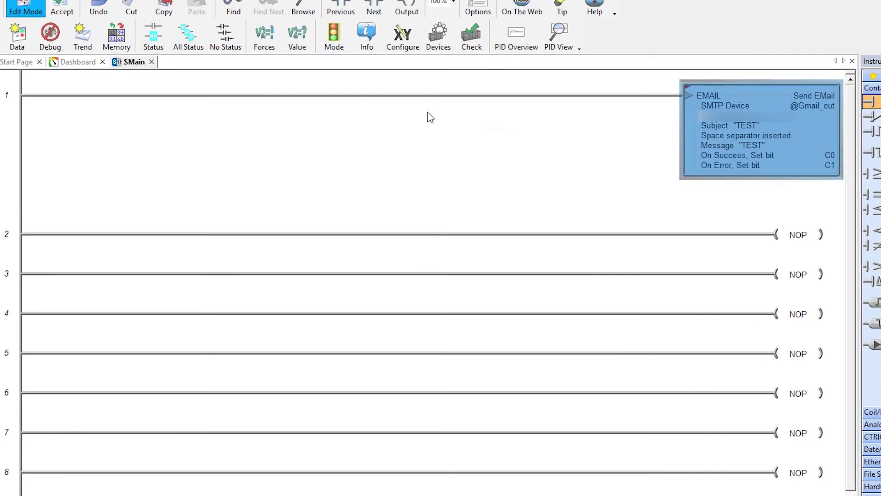
pyautogui.click(32, 102)
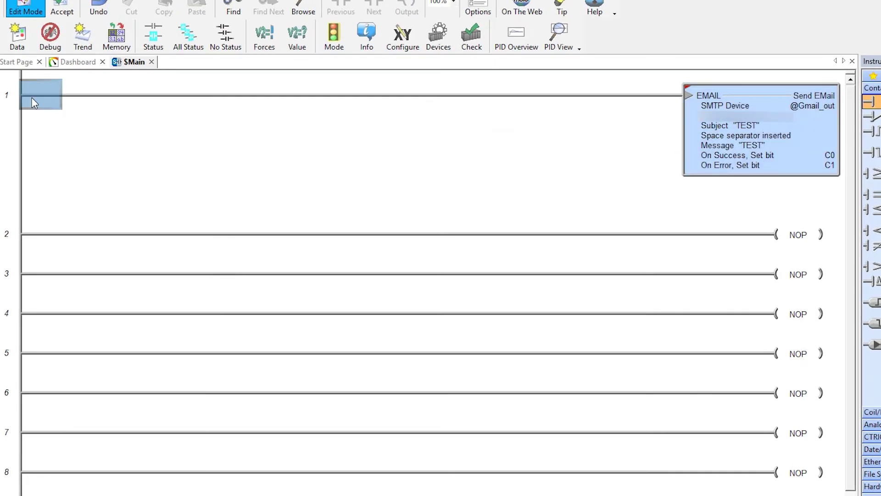
pyautogui.press('F4')
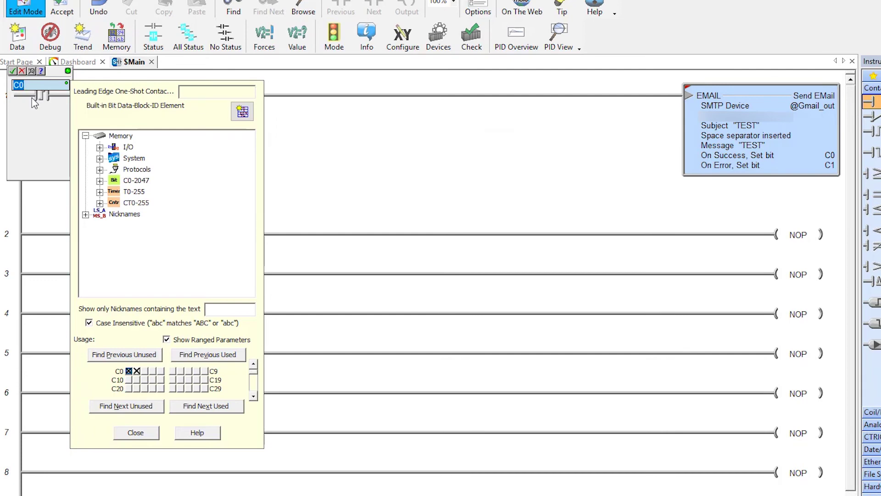
pyautogui.write('c5')
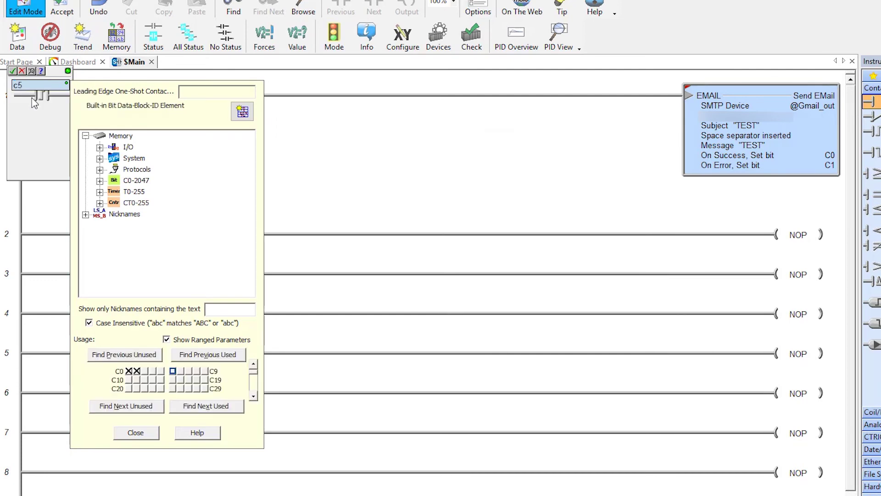
pyautogui.press('Return')
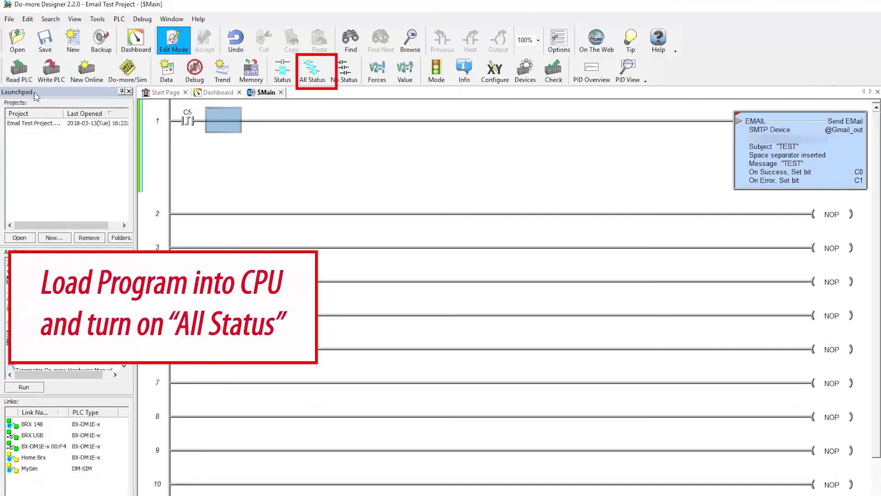
# Step: Write the program to the PLC, turn on Status, and switch C5 on from a Data View
pyautogui.click(453, 454)
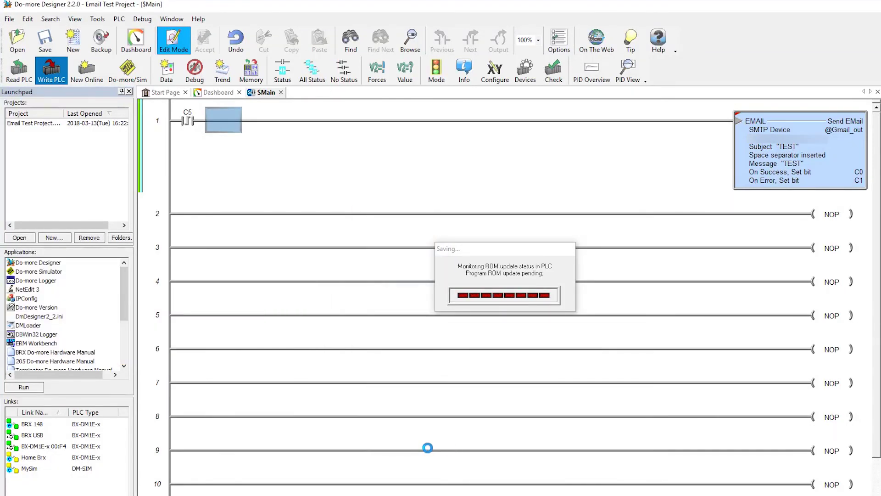
pyautogui.click(282, 69)
pyautogui.click(167, 69)
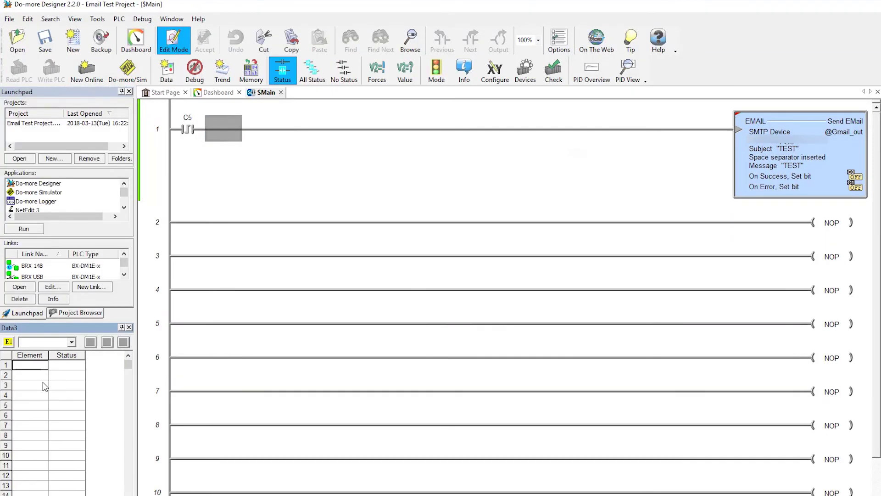
pyautogui.write('c5')
pyautogui.press('Return')
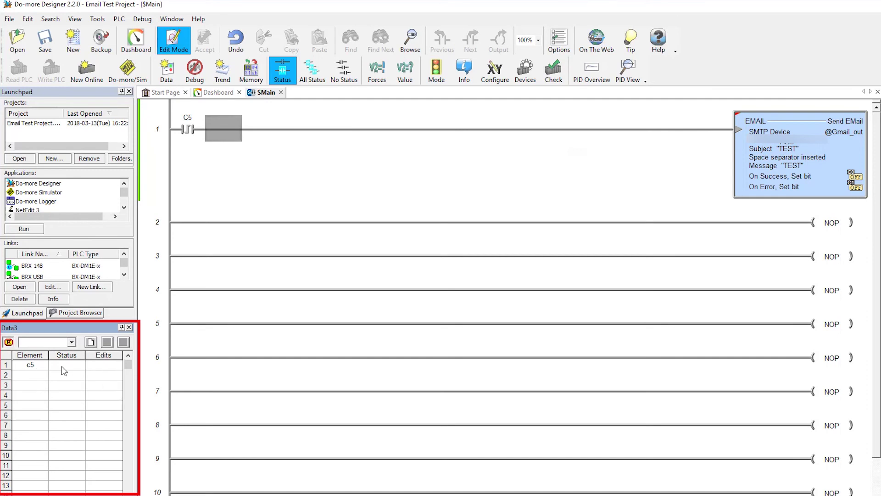
pyautogui.click(96, 365)
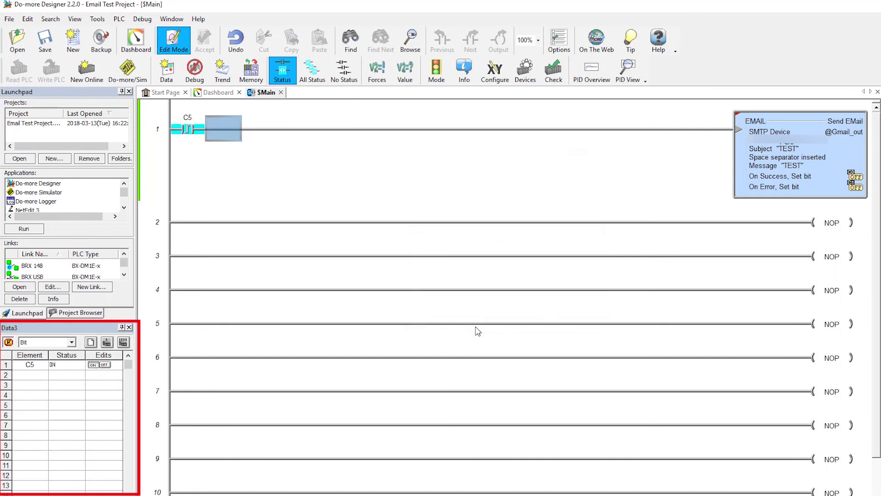